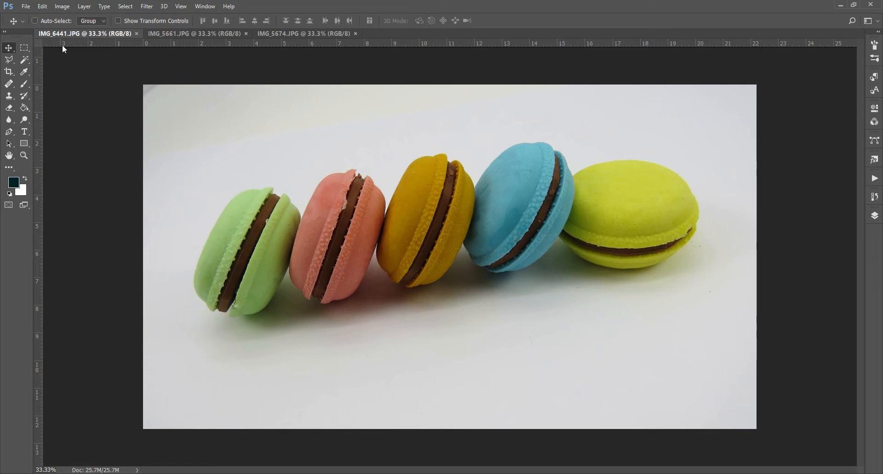
Step: Brighten the macaron photo with a Levels adjustment, lowering the RGB white input level to about 226
{"action": "left_click", "coordinate": [63, 8]}
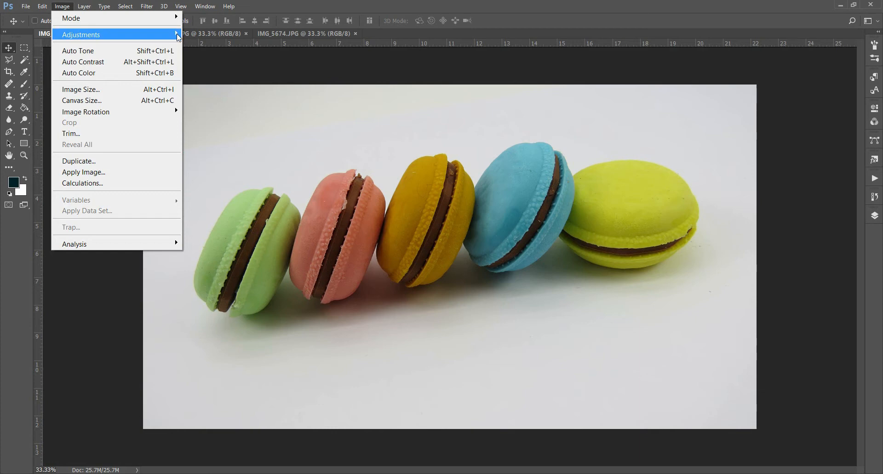
{"action": "mouse_move", "coordinate": [177, 35]}
{"action": "left_click", "coordinate": [192, 48]}
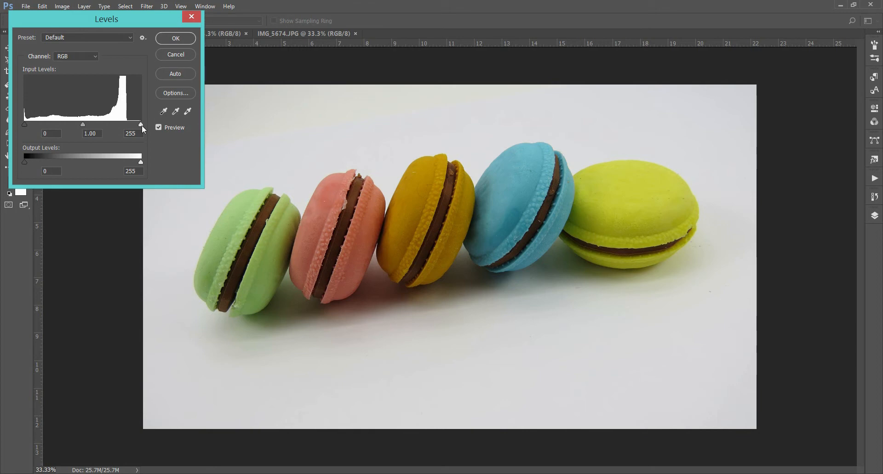
{"action": "left_click_drag", "start_coordinate": [142, 125], "coordinate": [129, 126]}
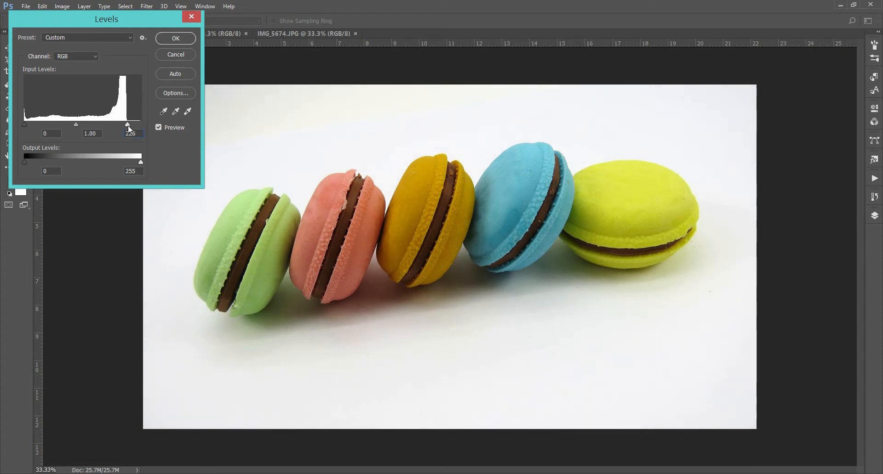
{"action": "left_click_drag", "start_coordinate": [128, 126], "coordinate": [128, 126]}
{"action": "left_click", "coordinate": [127, 125]}
{"action": "left_click", "coordinate": [167, 38]}
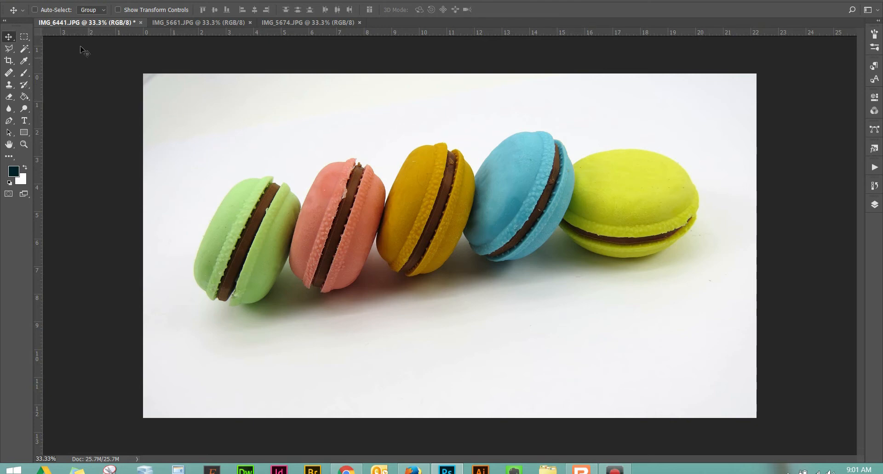
Step: Start a Hue/Saturation adjustment on the macaron photo with Master hue at -4 and saturation at +9
{"action": "left_click", "coordinate": [64, 2]}
{"action": "mouse_move", "coordinate": [98, 25]}
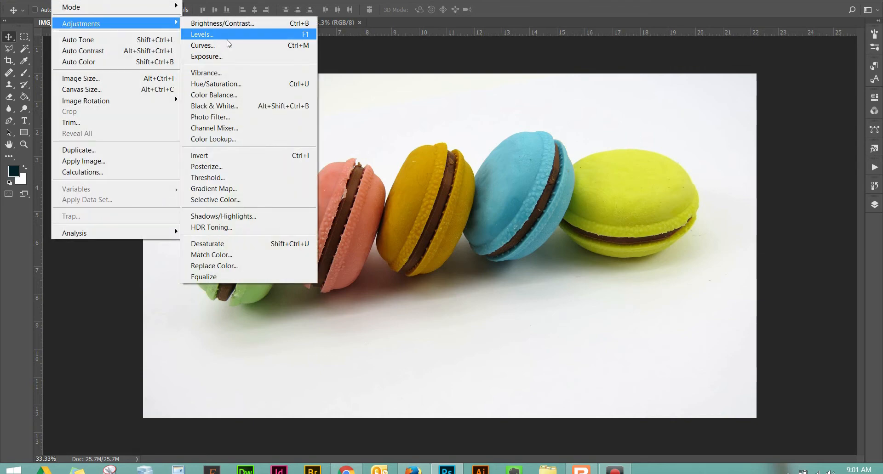
{"action": "left_click", "coordinate": [228, 84]}
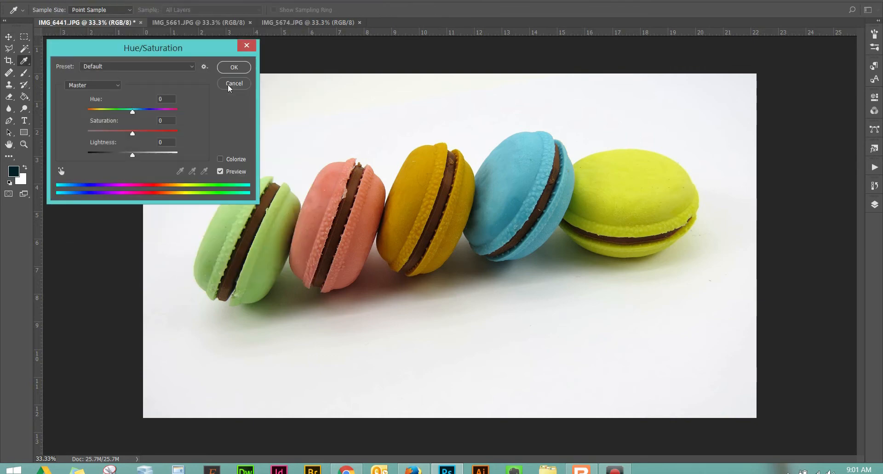
{"action": "left_click_drag", "start_coordinate": [172, 49], "coordinate": [171, 2]}
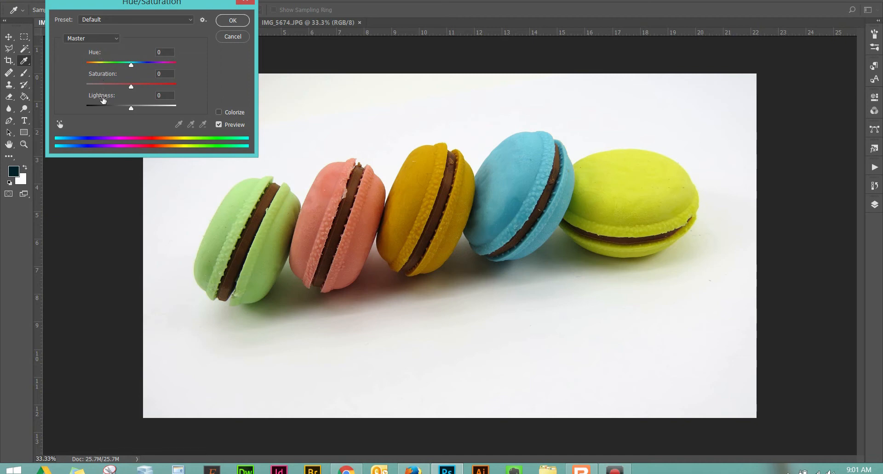
{"action": "left_click", "coordinate": [89, 38]}
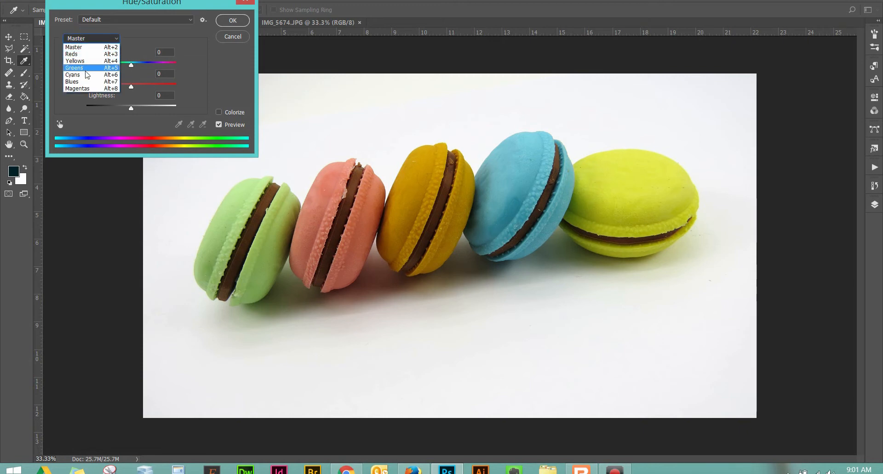
{"action": "left_click", "coordinate": [84, 48]}
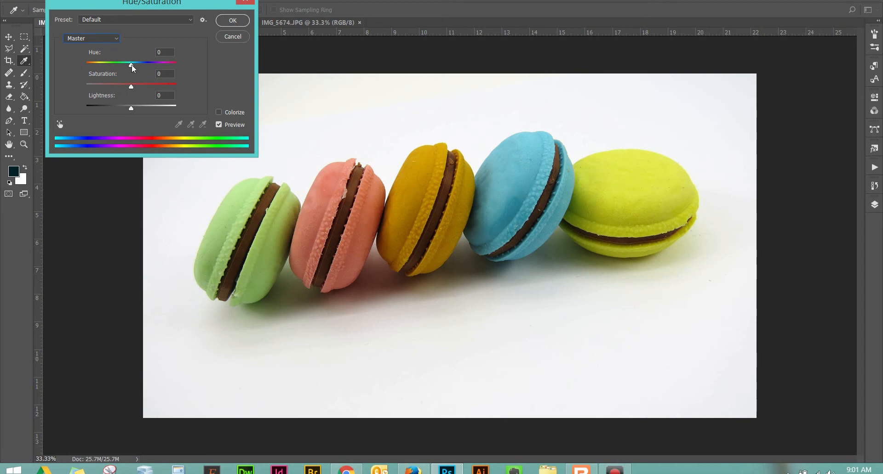
{"action": "left_click_drag", "start_coordinate": [131, 64], "coordinate": [132, 64]}
{"action": "left_click_drag", "start_coordinate": [131, 65], "coordinate": [131, 66]}
{"action": "left_click_drag", "start_coordinate": [132, 66], "coordinate": [131, 67]}
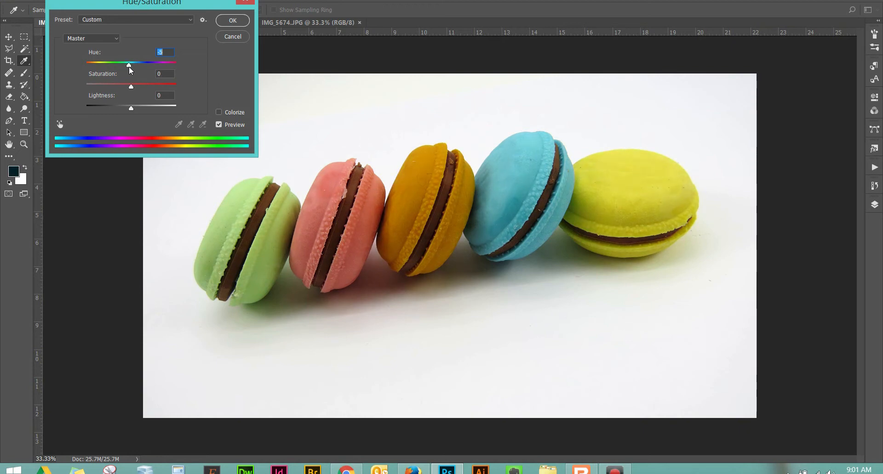
{"action": "left_click_drag", "start_coordinate": [130, 67], "coordinate": [130, 67]}
{"action": "left_click_drag", "start_coordinate": [130, 88], "coordinate": [137, 91]}
Step: Set the hue of the Cyans range to +7 and apply the Hue/Saturation adjustment
{"action": "left_click", "coordinate": [114, 40]}
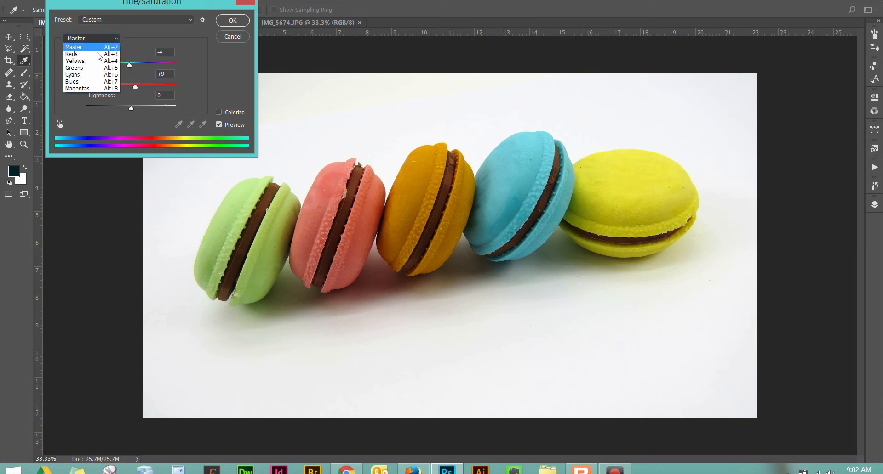
{"action": "left_click", "coordinate": [80, 74]}
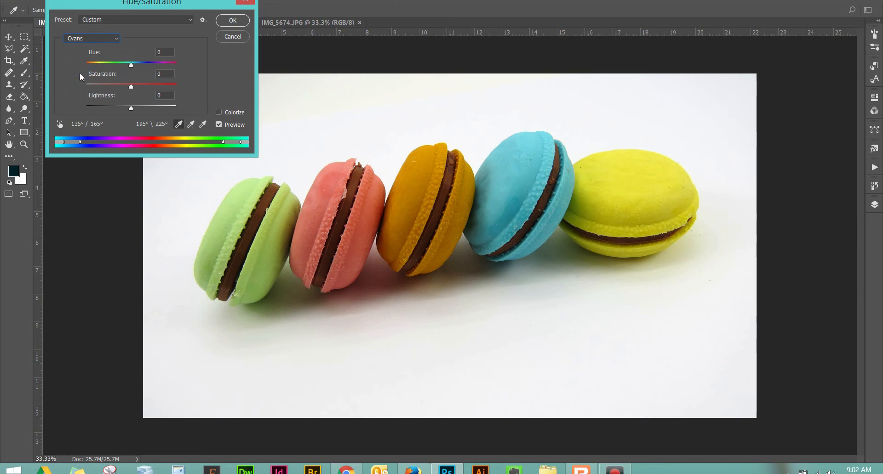
{"action": "left_click_drag", "start_coordinate": [131, 65], "coordinate": [134, 65]}
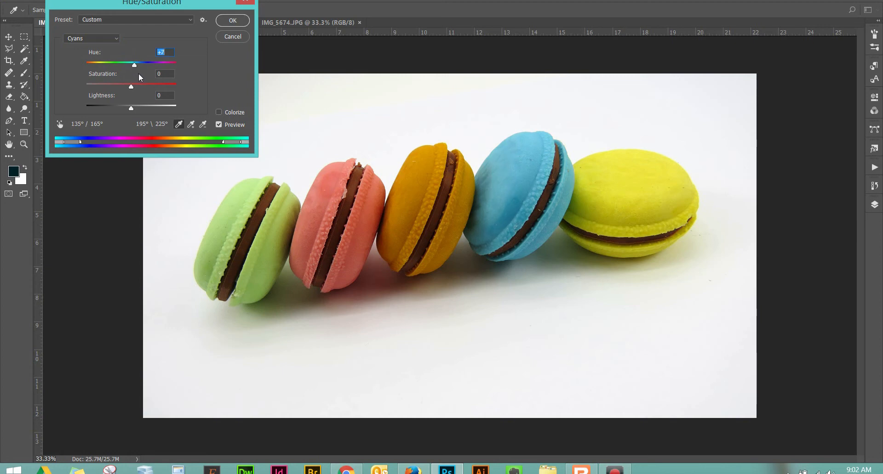
{"action": "left_click", "coordinate": [230, 20]}
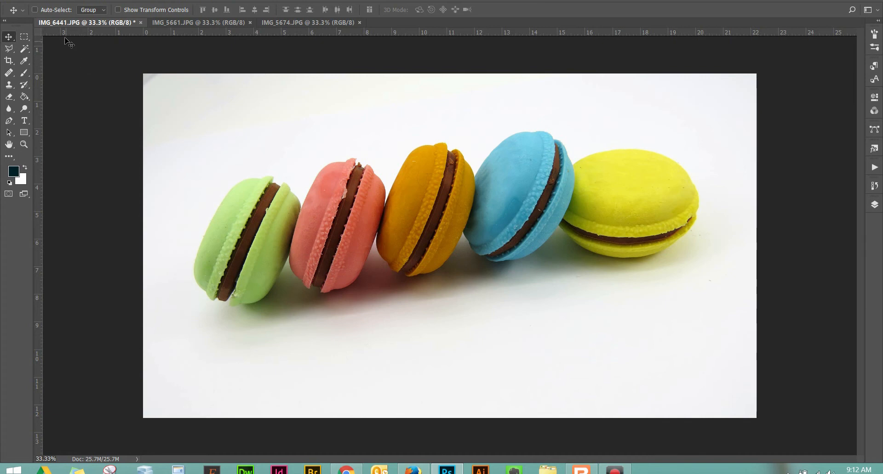
Step: Apply a Brightness/Contrast adjustment to the macaron photo with brightness at 9
{"action": "left_click", "coordinate": [65, 2]}
{"action": "mouse_move", "coordinate": [79, 28]}
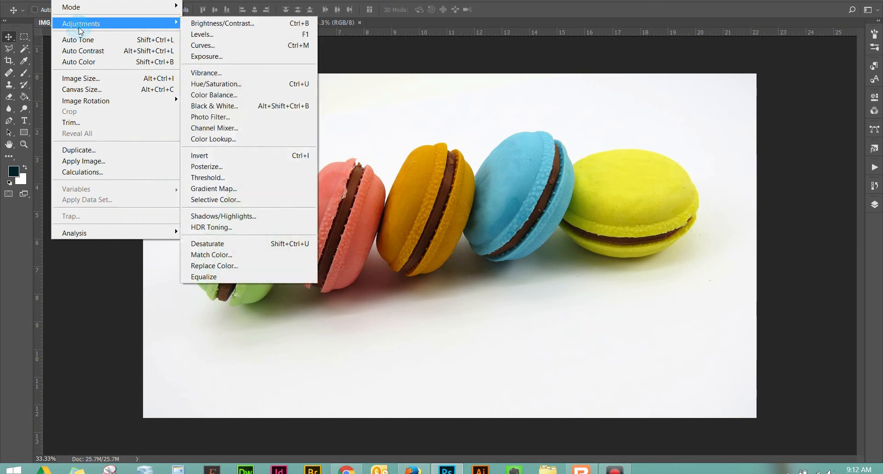
{"action": "left_click", "coordinate": [194, 20]}
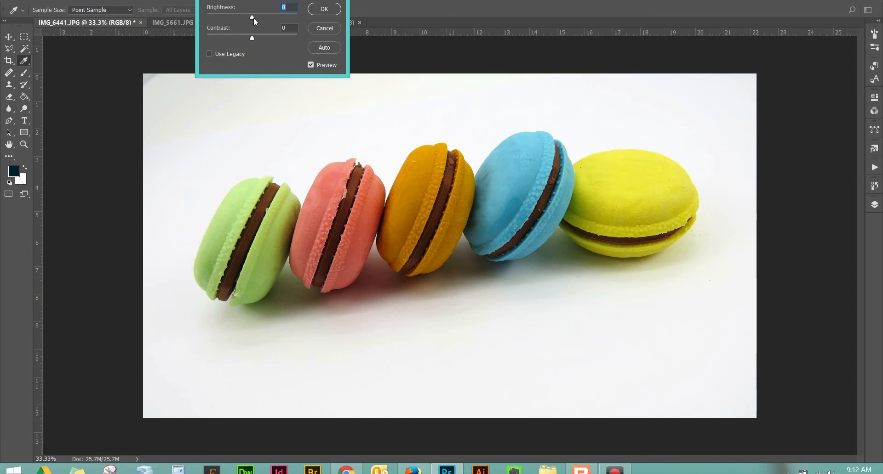
{"action": "left_click_drag", "start_coordinate": [252, 17], "coordinate": [255, 18]}
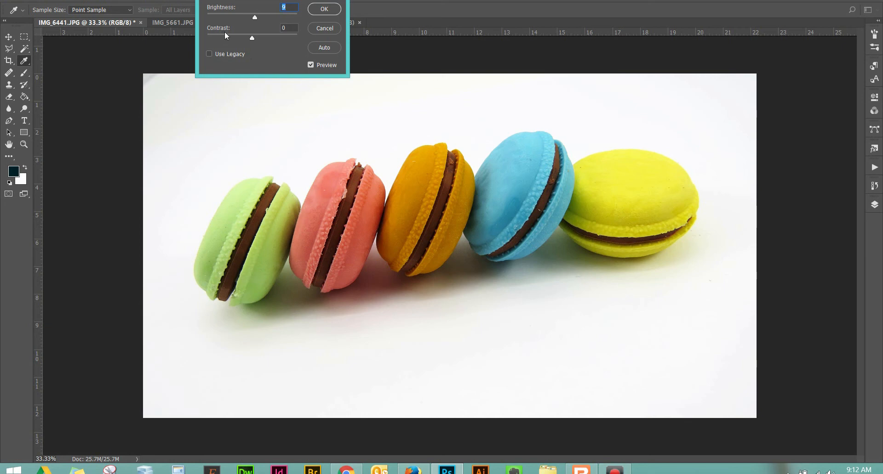
{"action": "left_click", "coordinate": [333, 8]}
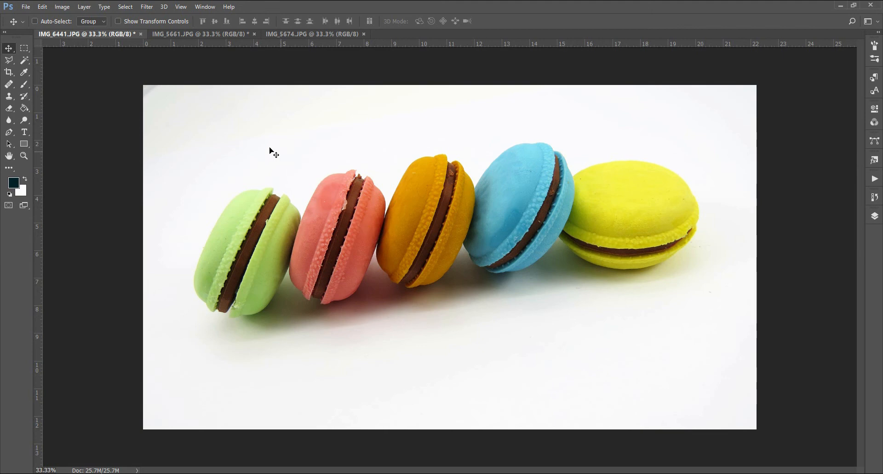
Step: Switch to IMG_5661.JPG and apply Levels with the white input level moved down to the bright end of the histogram
{"action": "left_click", "coordinate": [175, 35]}
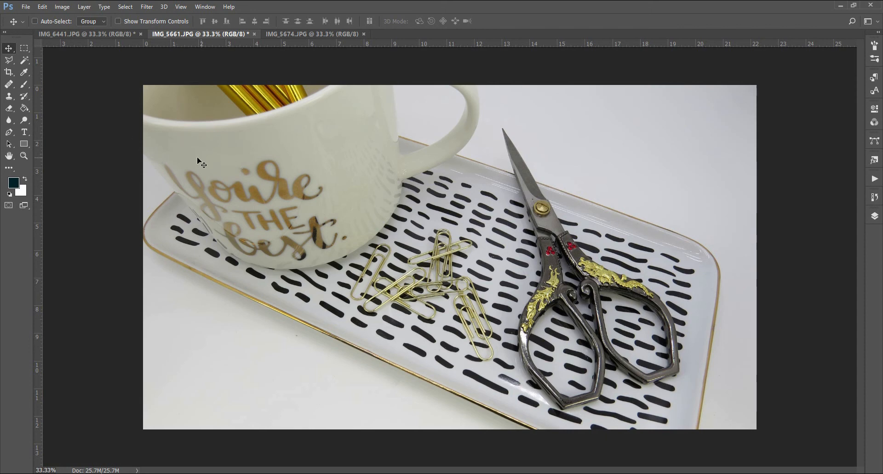
{"action": "left_click", "coordinate": [62, 6]}
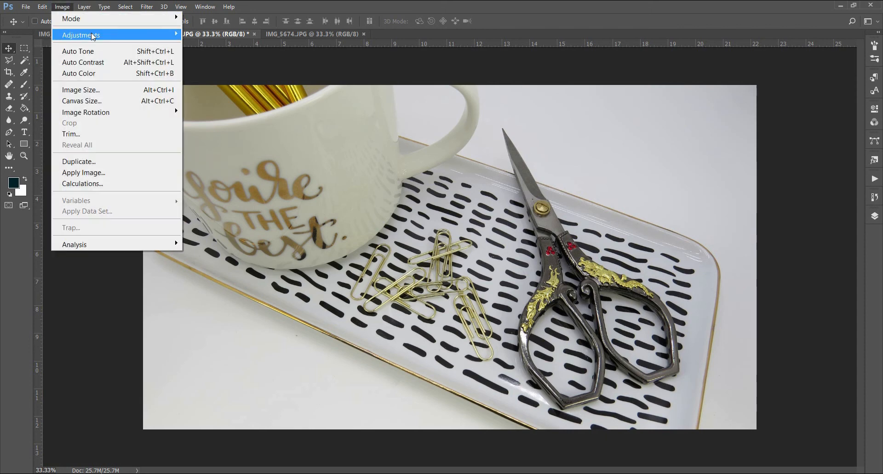
{"action": "mouse_move", "coordinate": [94, 35]}
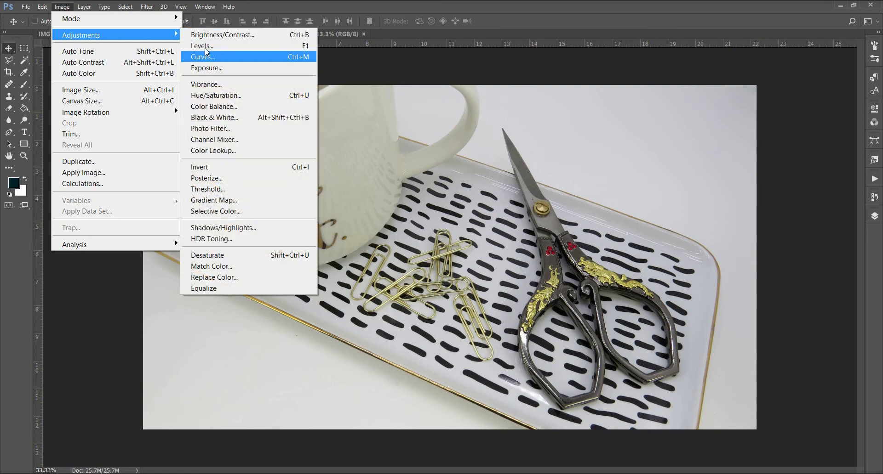
{"action": "left_click", "coordinate": [205, 46]}
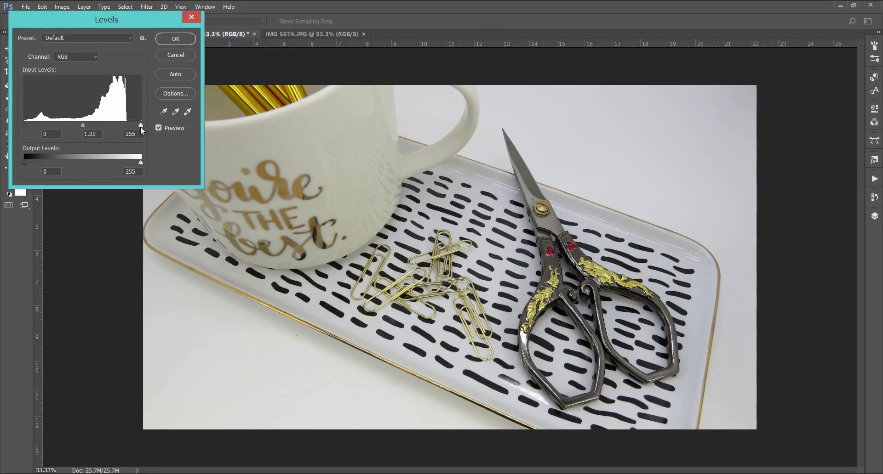
{"action": "left_click_drag", "start_coordinate": [140, 126], "coordinate": [128, 128]}
{"action": "left_click", "coordinate": [173, 39]}
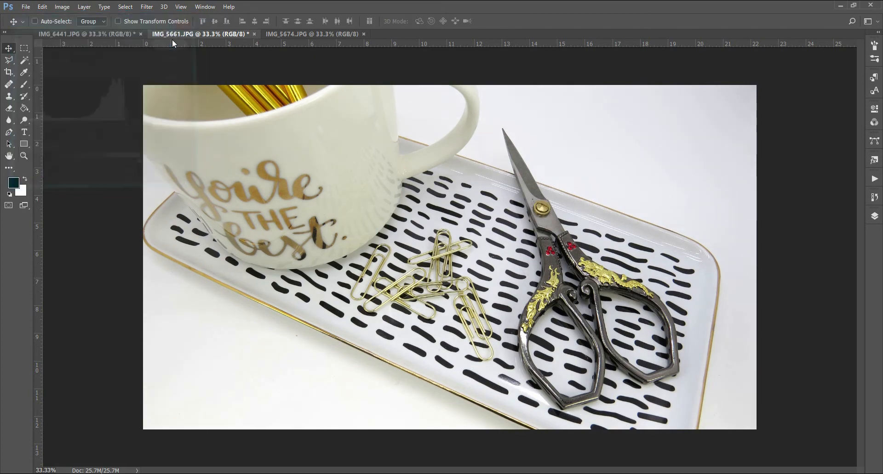
Step: Apply a Hue/Saturation adjustment to the mug and scissors photo with Master hue +8 and saturation +7
{"action": "left_click", "coordinate": [62, 7]}
{"action": "mouse_move", "coordinate": [126, 38]}
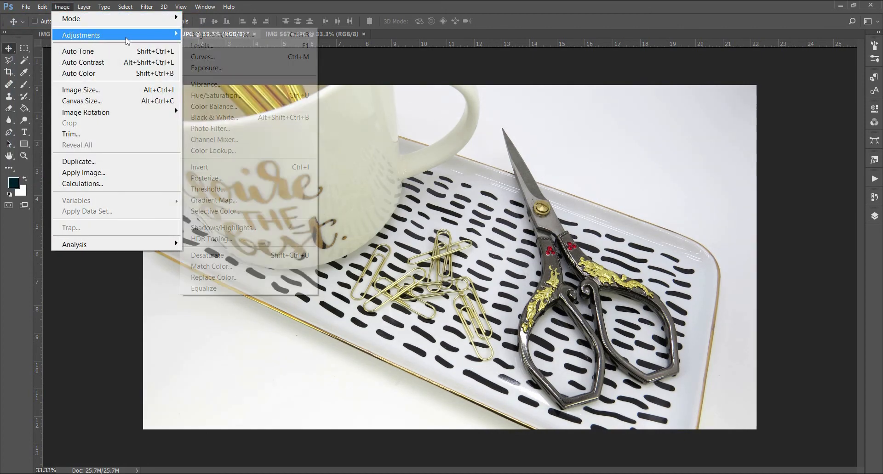
{"action": "left_click", "coordinate": [208, 95]}
{"action": "left_click_drag", "start_coordinate": [132, 77], "coordinate": [134, 98]}
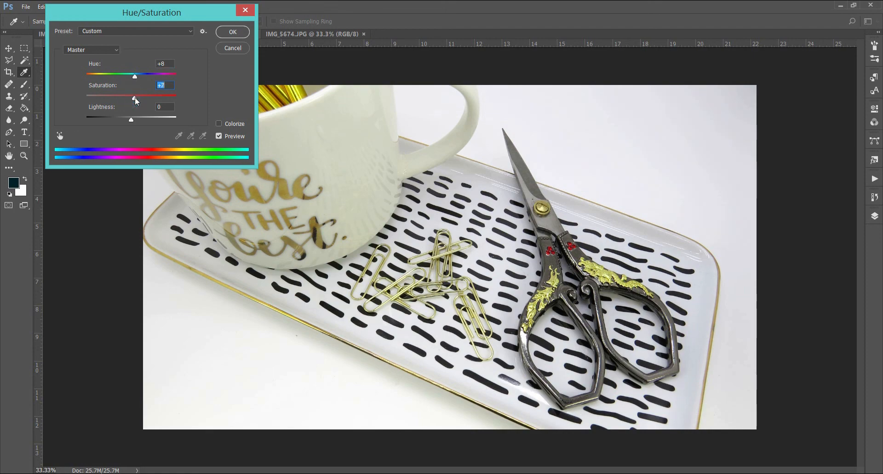
{"action": "left_click", "coordinate": [222, 33]}
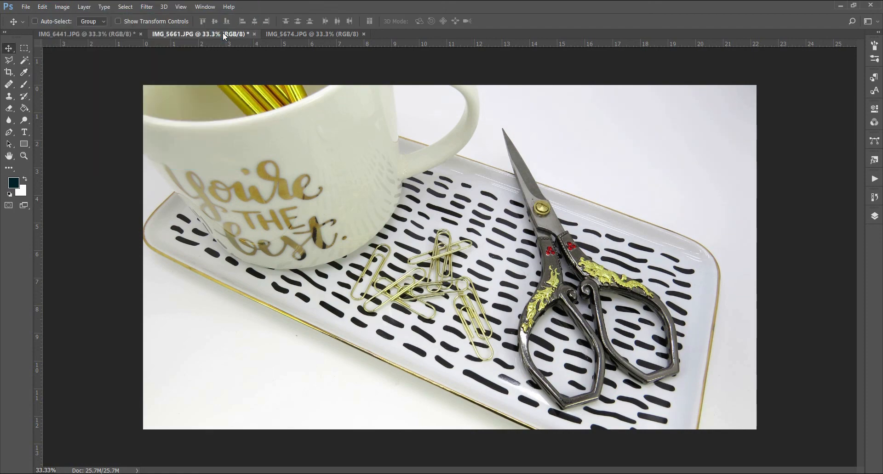
Step: Apply a Brightness/Contrast adjustment to the mug and scissors photo with brightness at 31
{"action": "left_click", "coordinate": [61, 6]}
{"action": "mouse_move", "coordinate": [94, 34]}
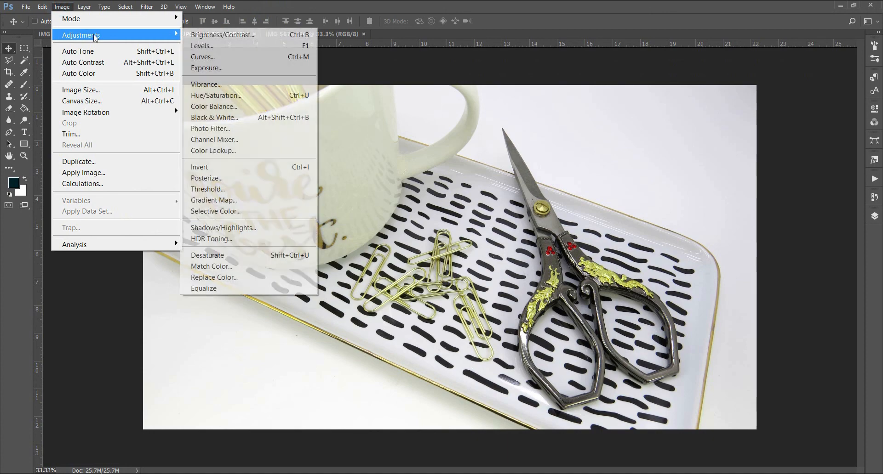
{"action": "left_click", "coordinate": [230, 34]}
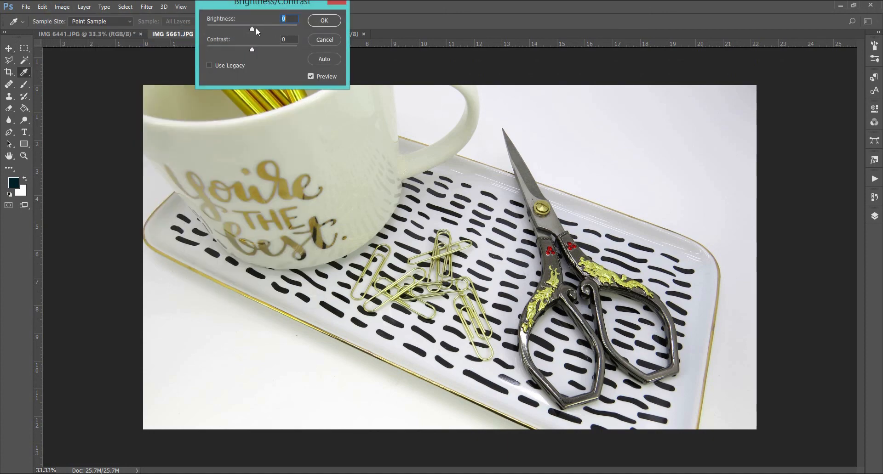
{"action": "left_click_drag", "start_coordinate": [255, 28], "coordinate": [261, 32]}
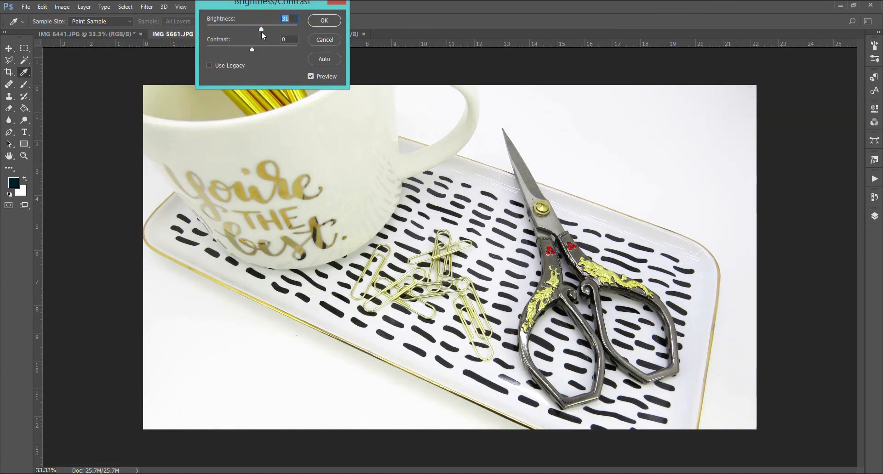
{"action": "left_click", "coordinate": [315, 22]}
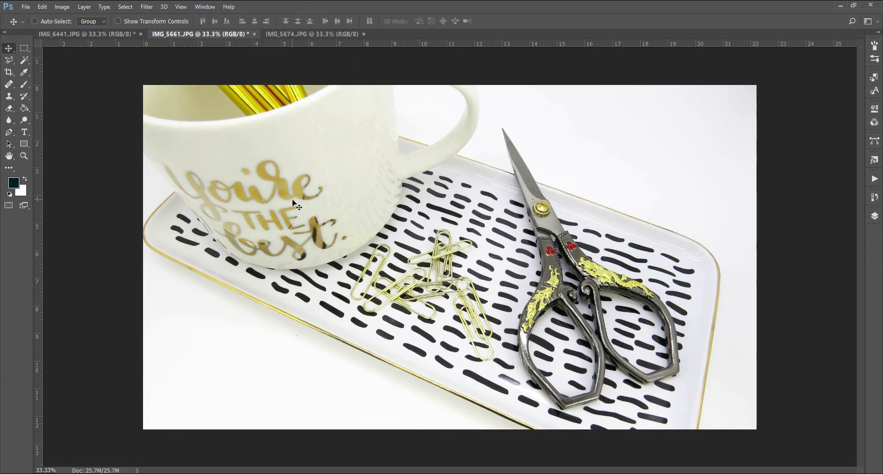